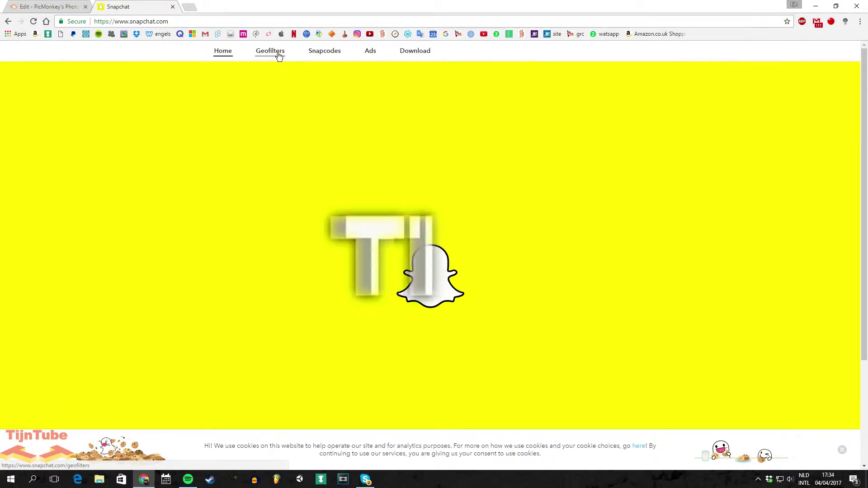
Open the Community Geofilter tips page and highlight the 1080 × 1920 pixel size requirement
left_click(278, 53)
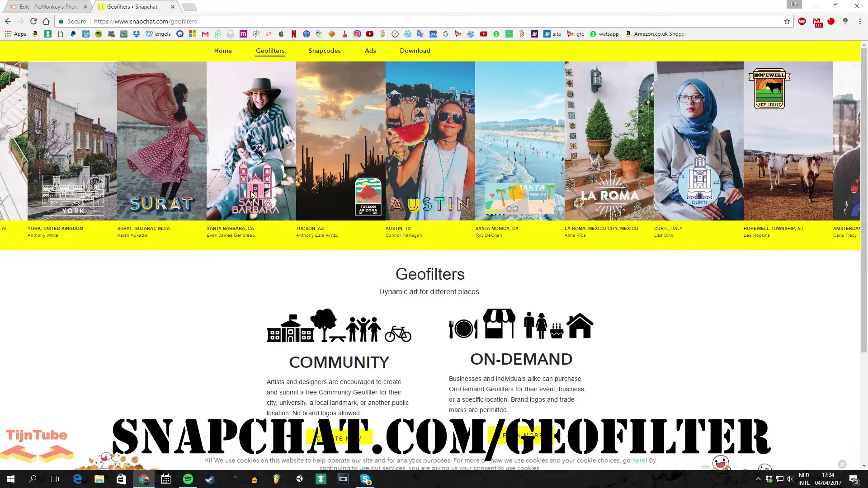
scroll(271, 262, "down", 3)
left_click(353, 303)
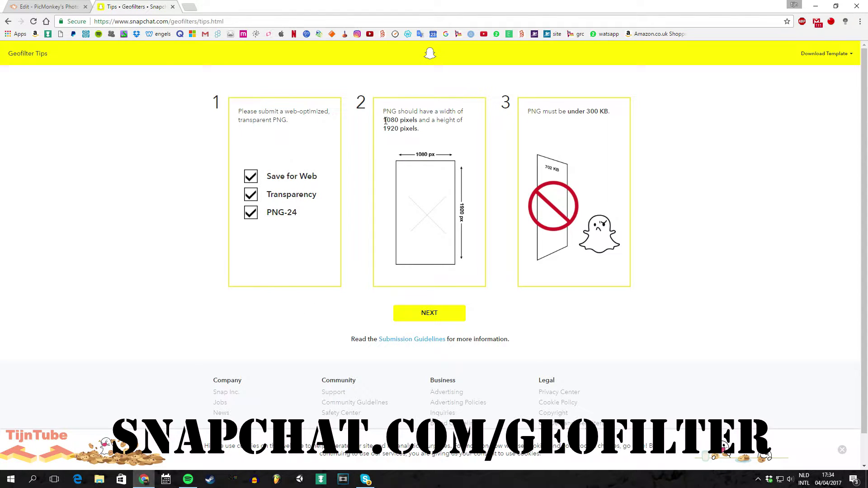
left_click_drag(385, 120, 418, 128)
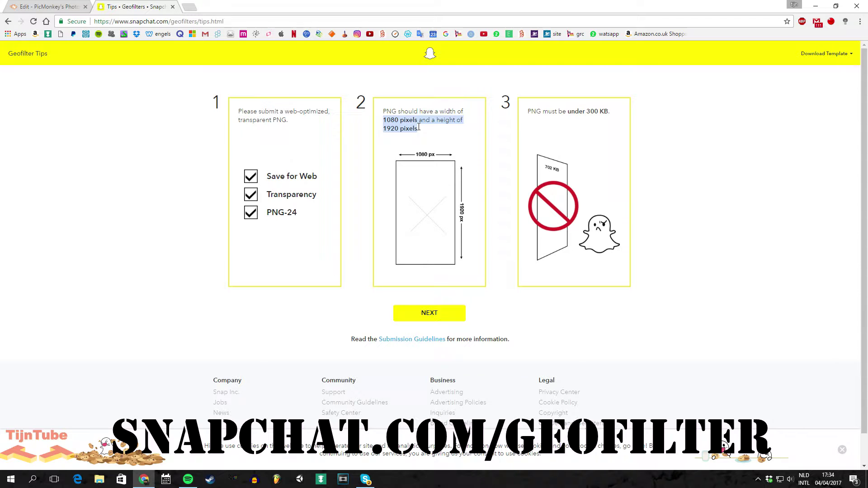
Create a blank custom-size PicMonkey design of 1080 × 1920 pixels
left_click(46, 7)
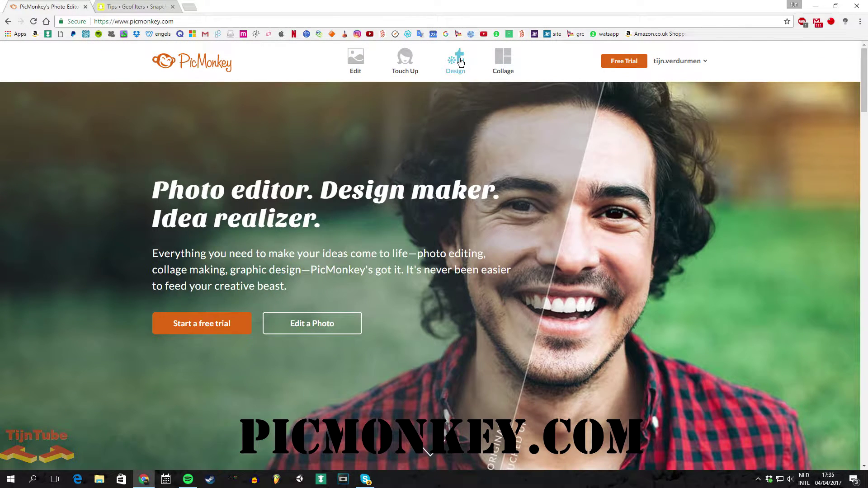
mouse_move(461, 62)
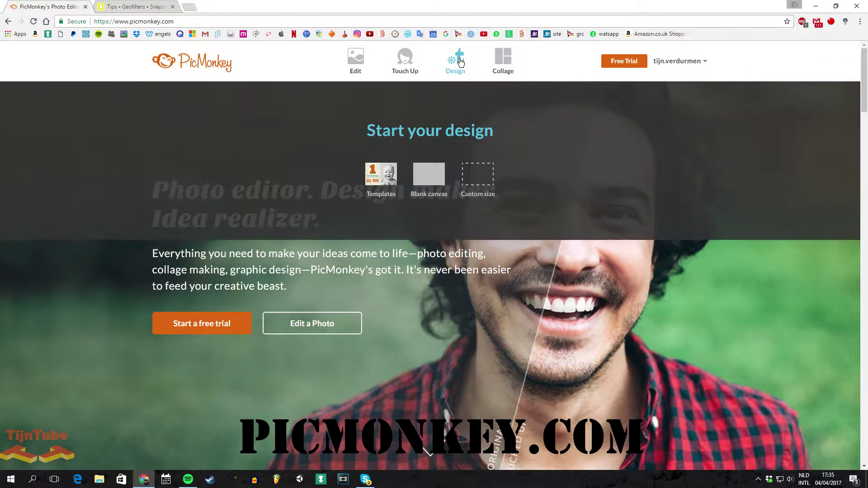
left_click(467, 175)
double_click(341, 177)
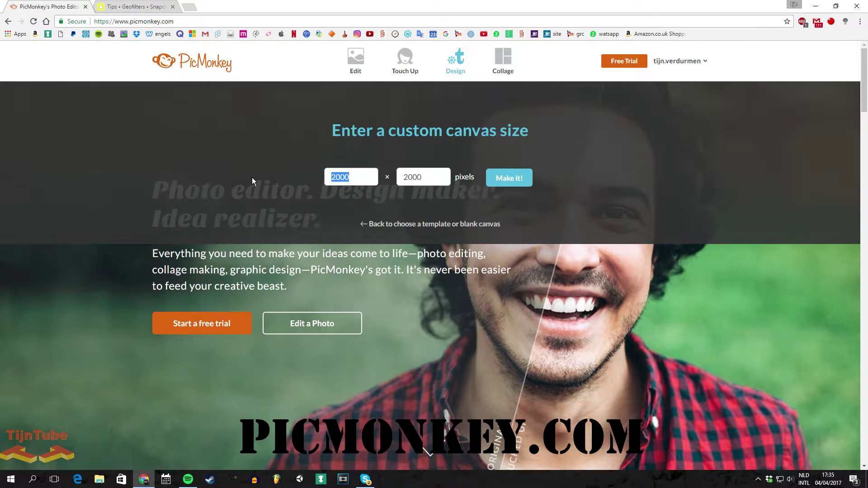
key("ctrl+v")
key("BackSpace")
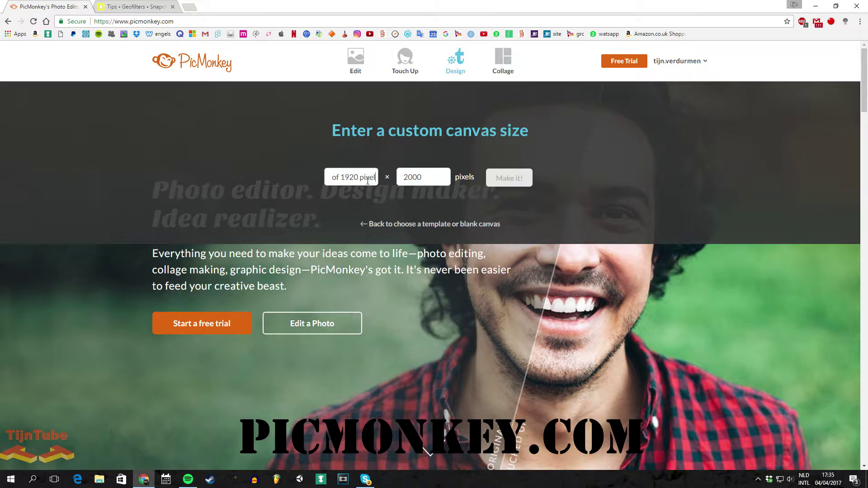
left_click(429, 178)
key("ctrl+v")
left_click(430, 177)
key("shift+Home")
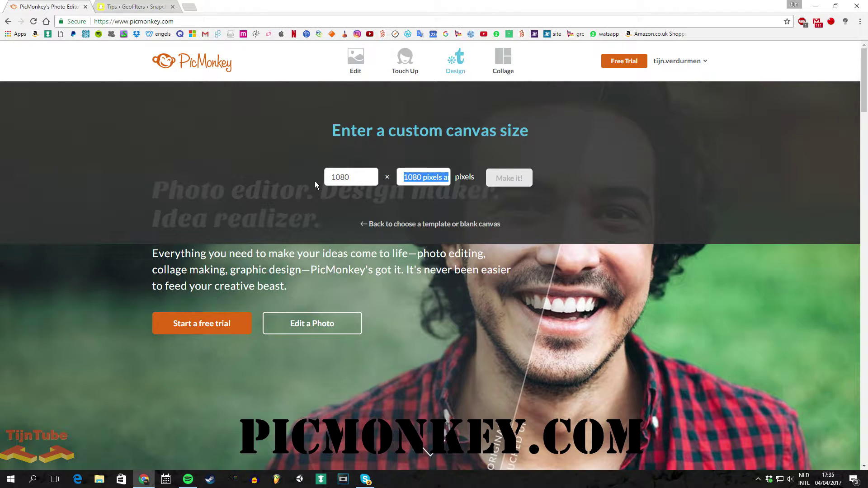
key("BackSpace")
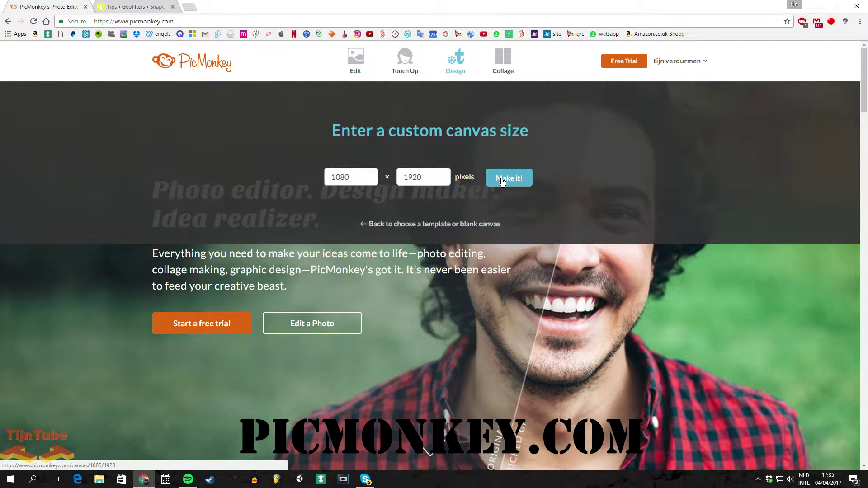
left_click(500, 178)
Set the Canvas Color to a transparent canvas and apply the change
left_click(11, 118)
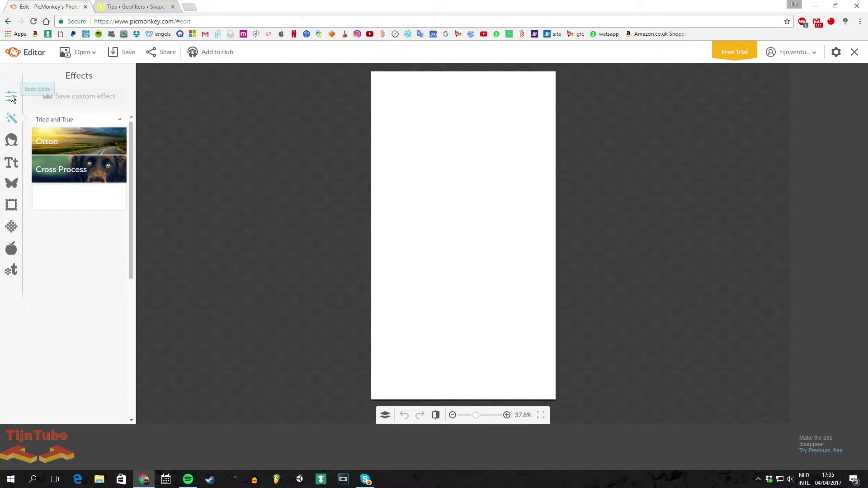
left_click(11, 96)
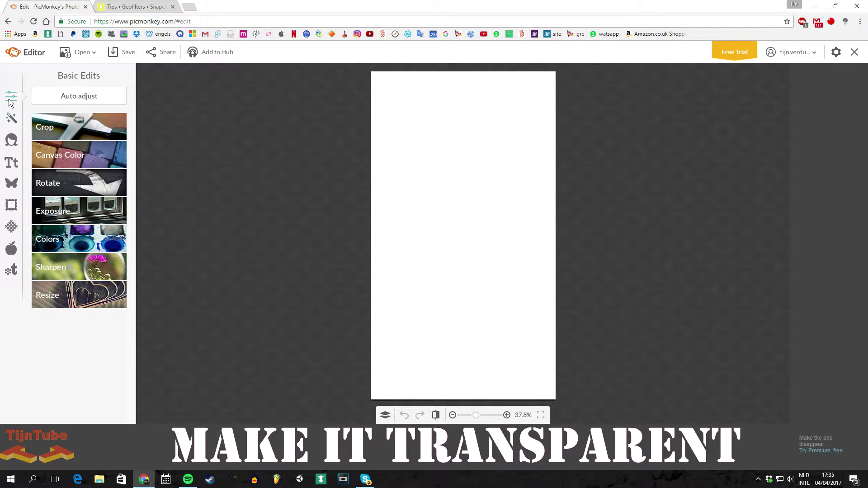
left_click(98, 155)
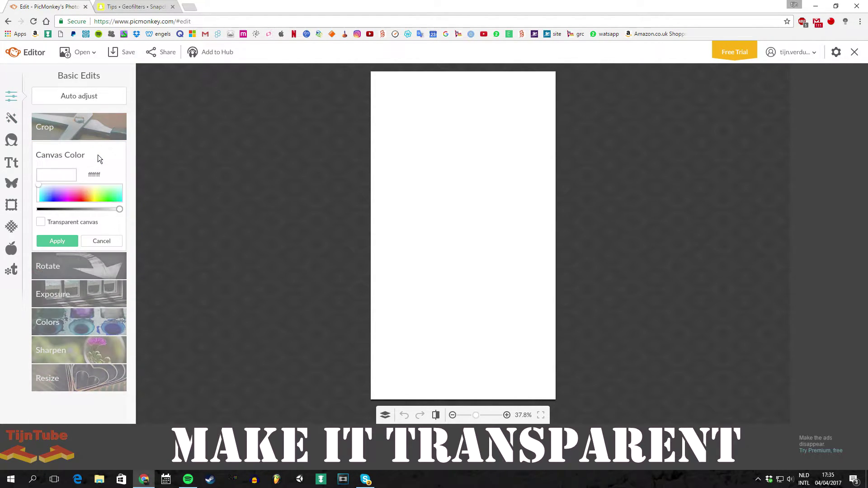
left_click(41, 221)
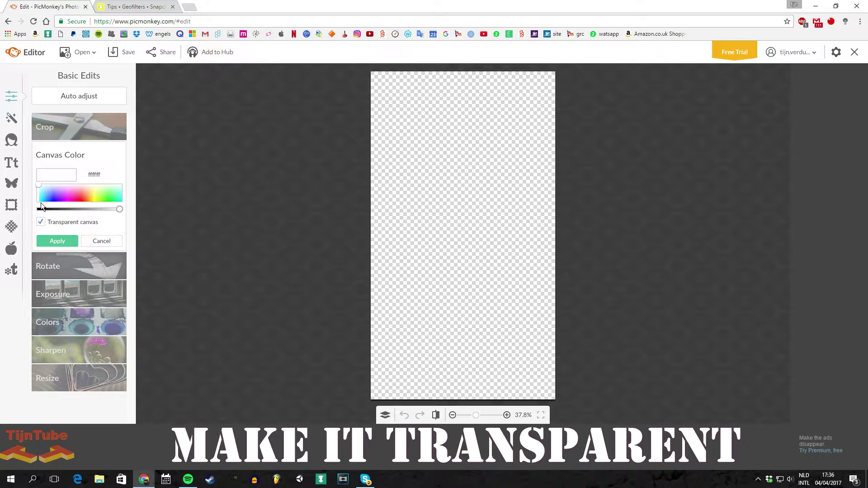
left_click(10, 119)
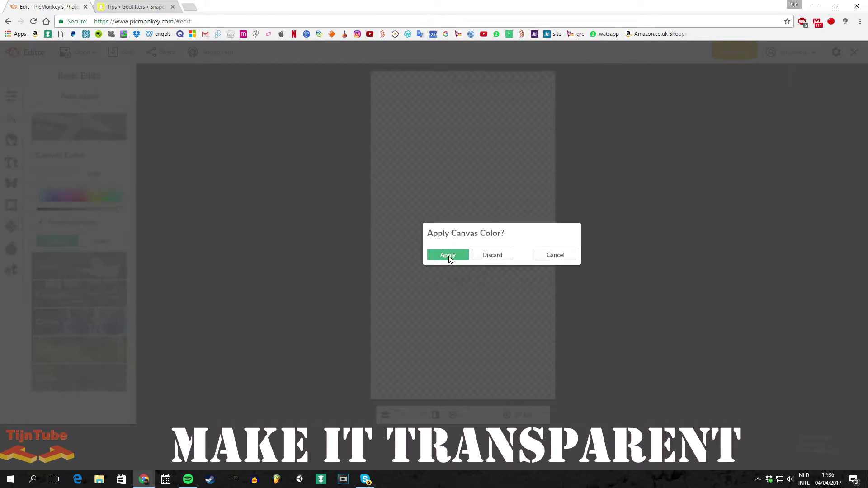
left_click(451, 257)
Add the 'tijntube zonder achtergrond' logo from the computer as an overlay on the canvas
left_click(11, 185)
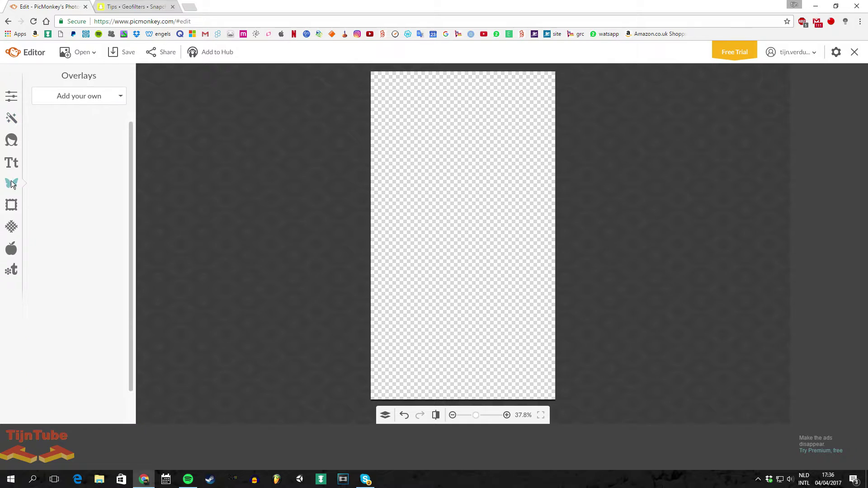
left_click(110, 94)
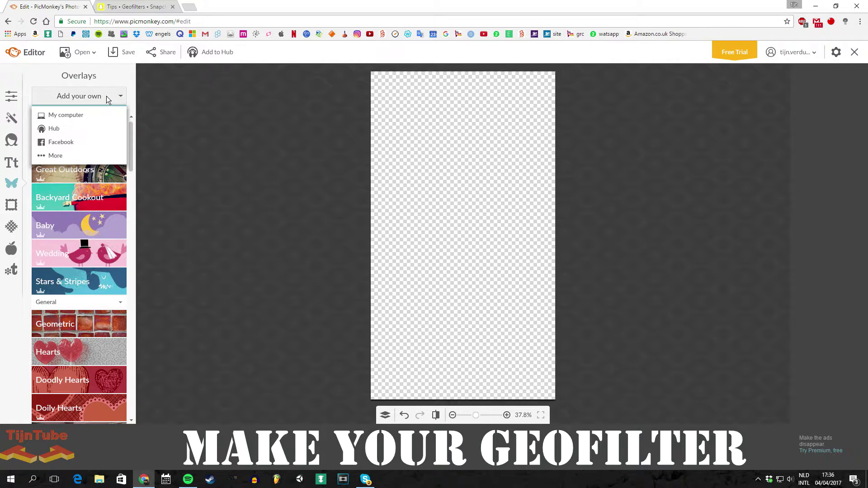
left_click(69, 114)
left_click(370, 255)
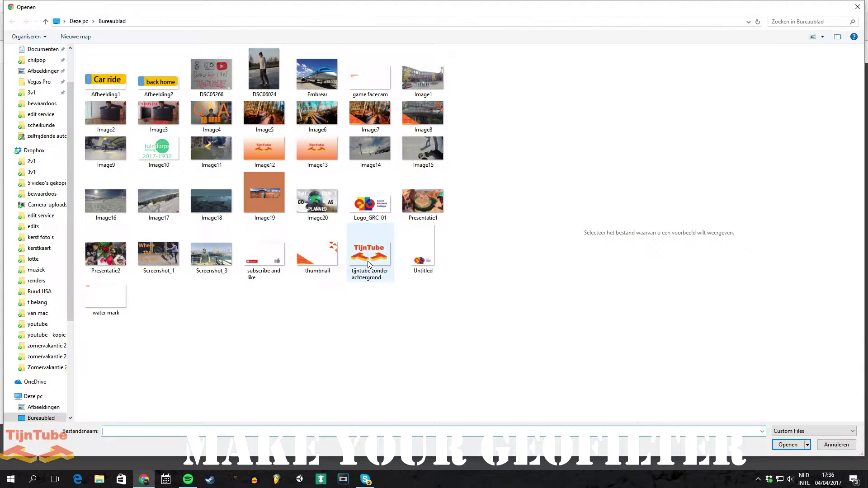
left_click(787, 444)
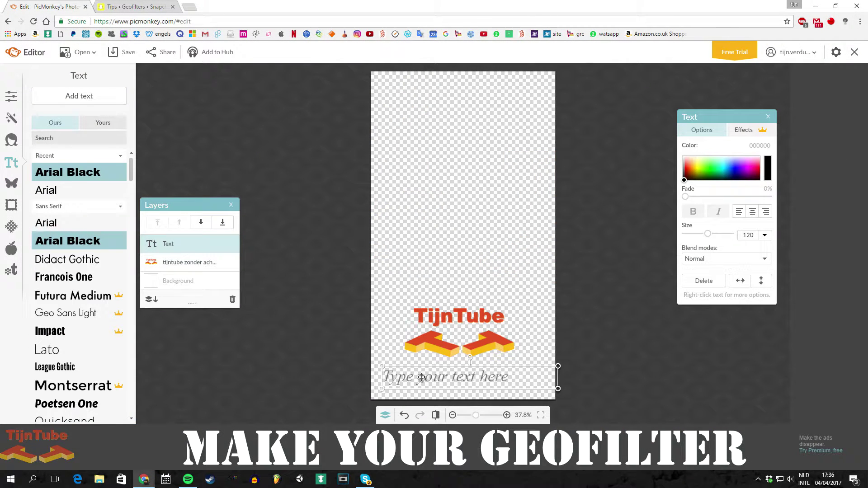
Enter the text 'Studio's' and move it and the TijnTube logo lower on the canvas
type("Studi")
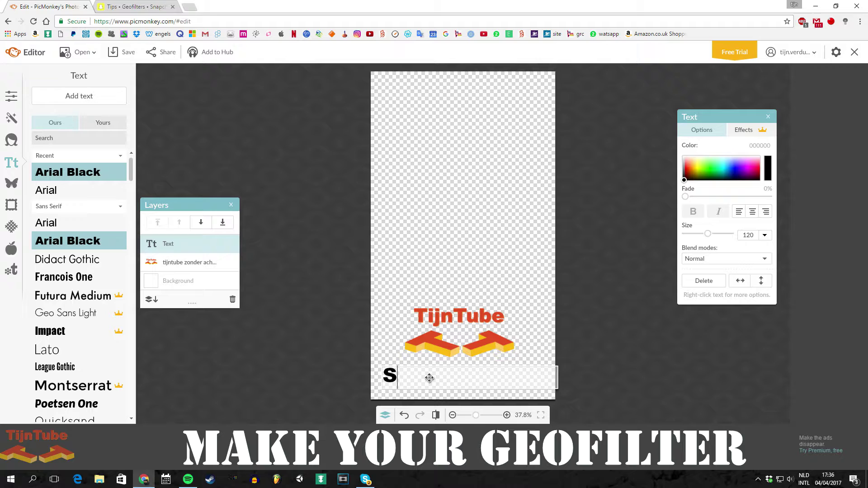
type("o's")
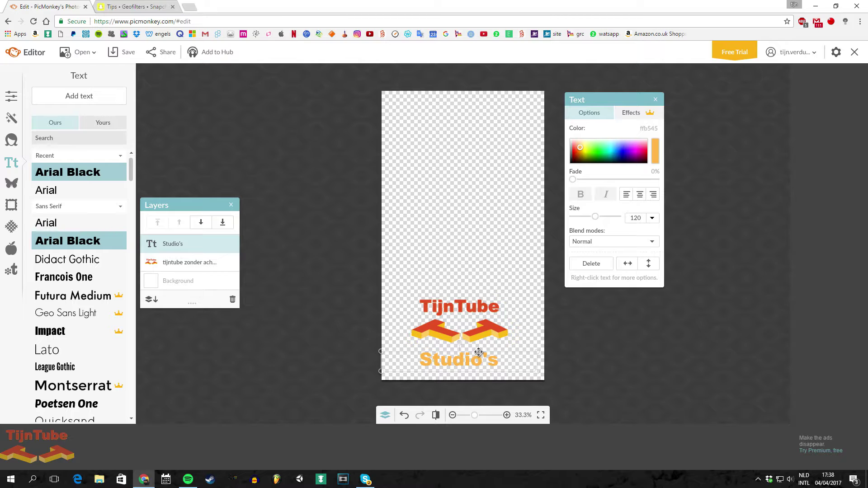
left_click_drag(478, 351, 479, 351)
left_click_drag(497, 352, 496, 365)
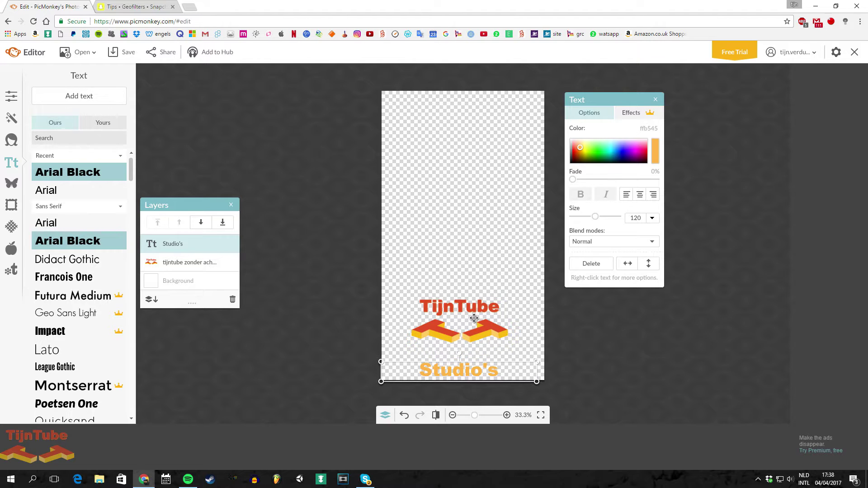
left_click(475, 318)
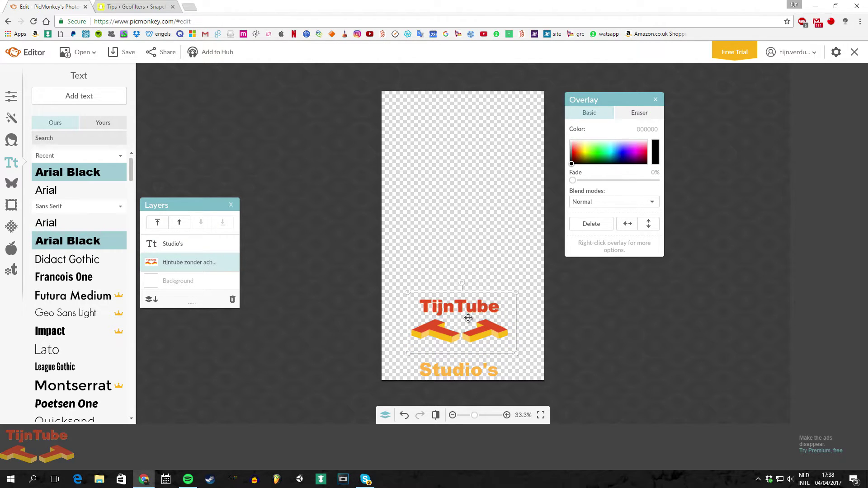
left_click_drag(469, 317, 469, 331)
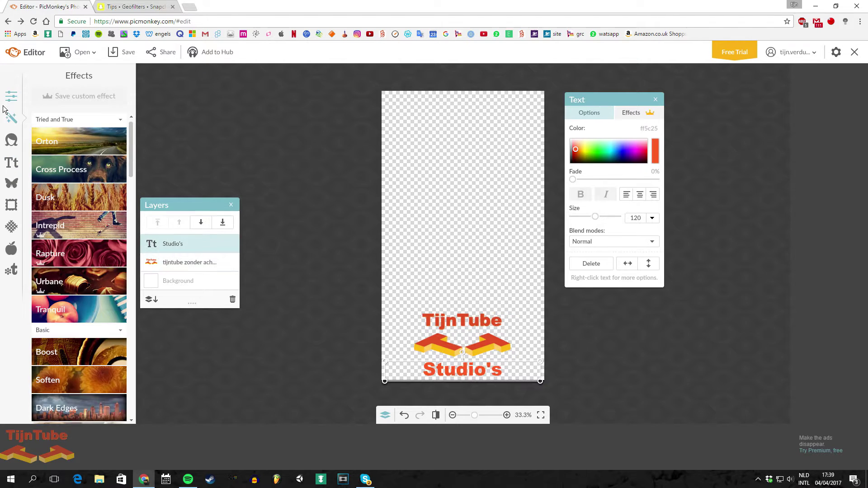
Save the design as a 1080 × 1920 PNG (115.5 KB) and return to the Snapchat tips page
left_click(12, 97)
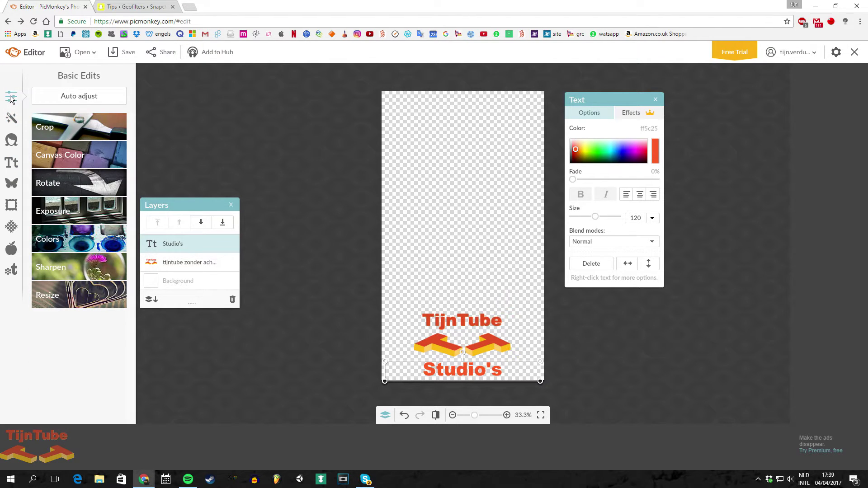
left_click(119, 56)
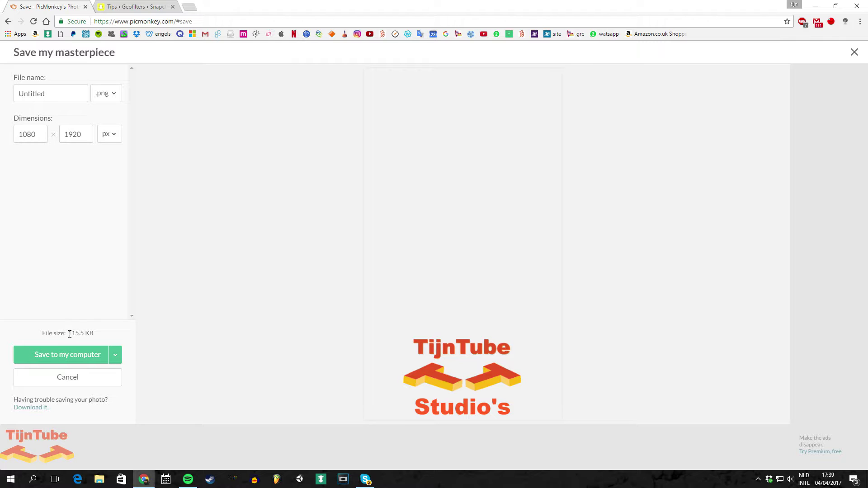
left_click(134, 6)
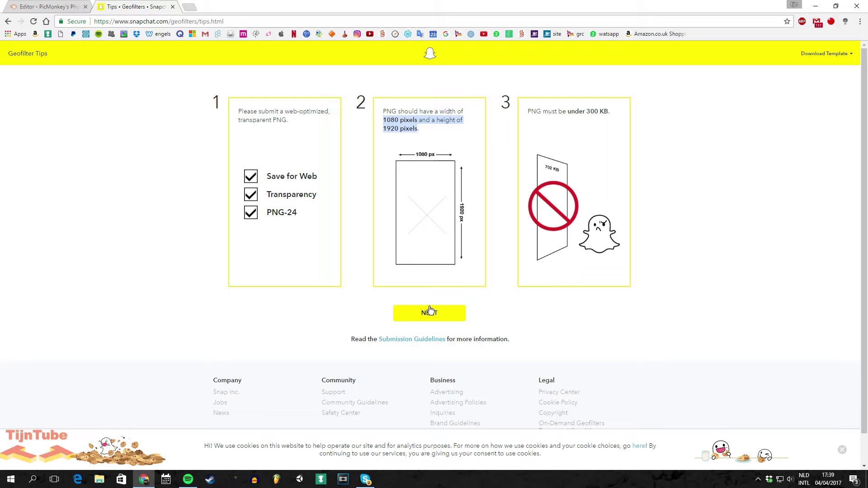
Upload the tijntube PNG as the geofilter design on the submission page
left_click(428, 322)
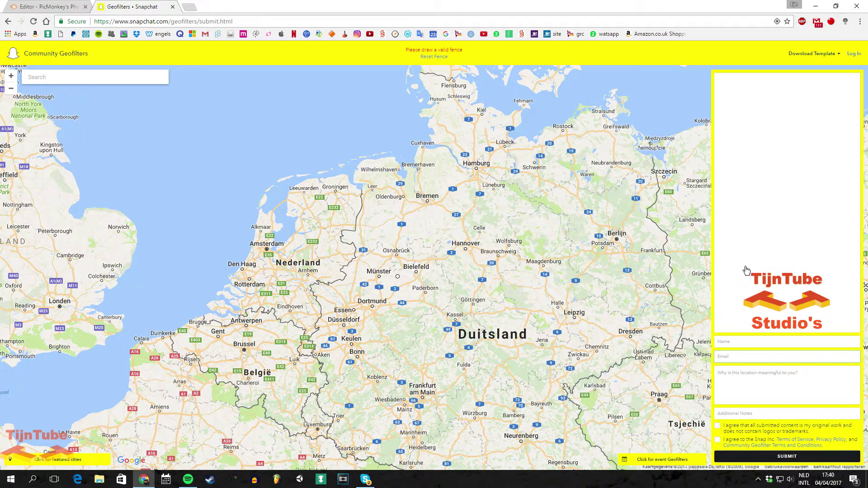
left_click(748, 267)
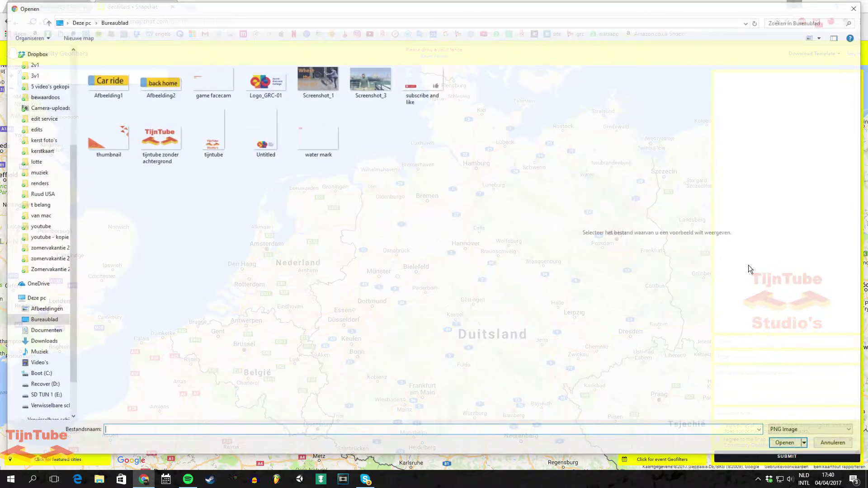
left_click(224, 134)
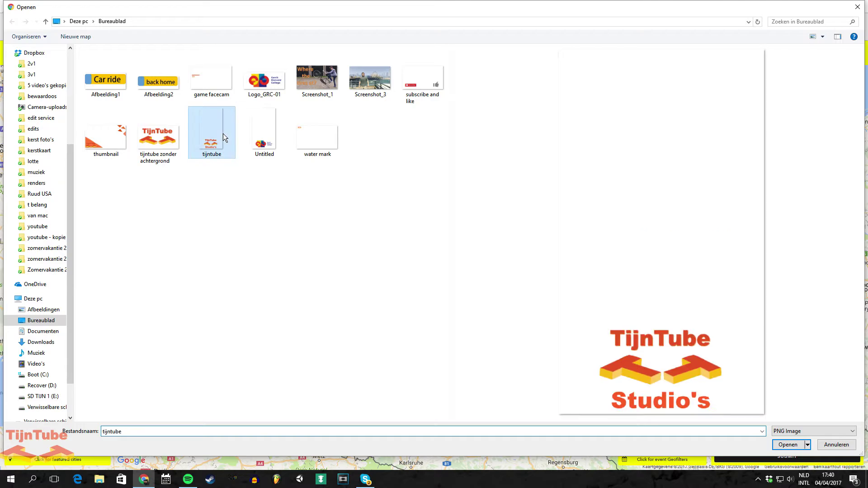
left_click(782, 443)
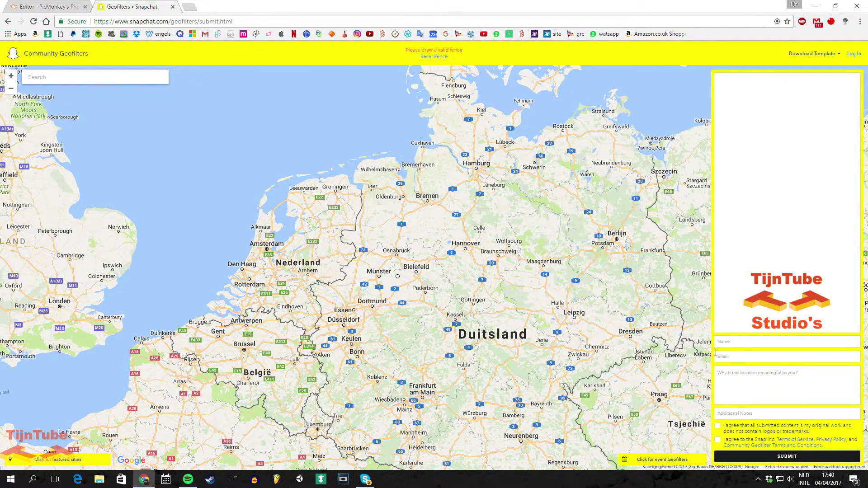
Fill in the submitter's name, e-mail address and the reason about the non-commercial TijnTube studio filter
left_click(730, 341)
type("tijn")
left_click(724, 352)
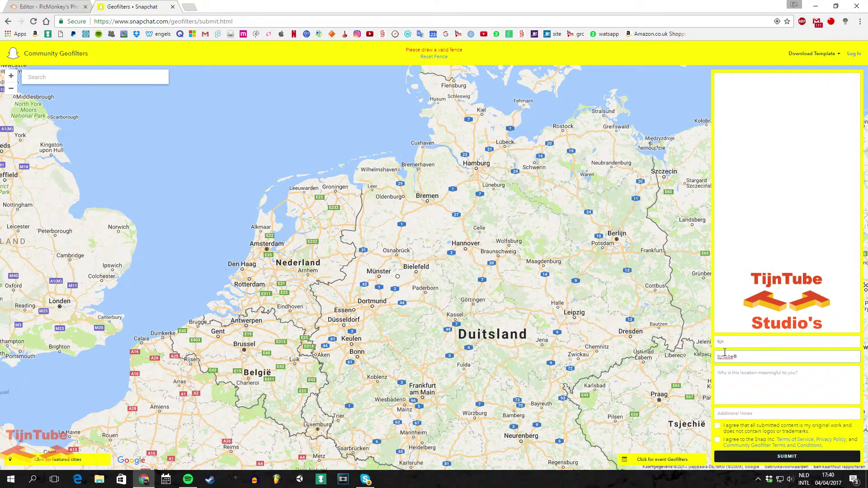
left_click(749, 383)
type("I want to have a ")
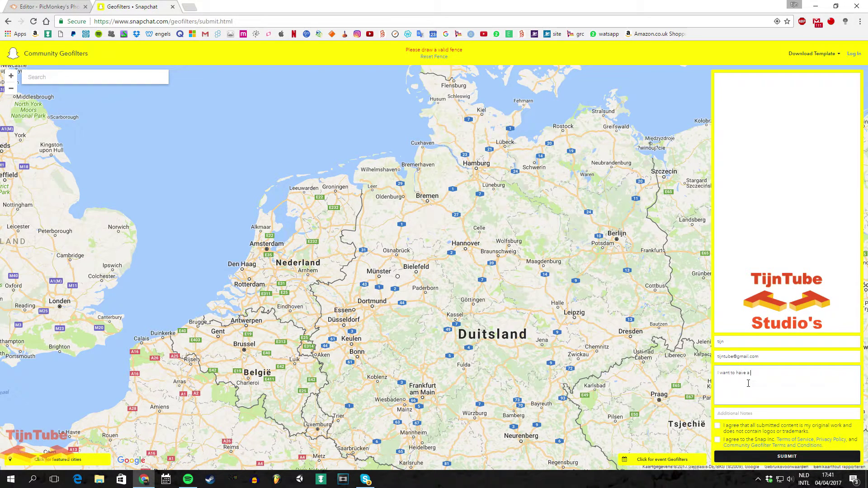
type("geo filter for the tijntube studio's. This is not a comurcial it")
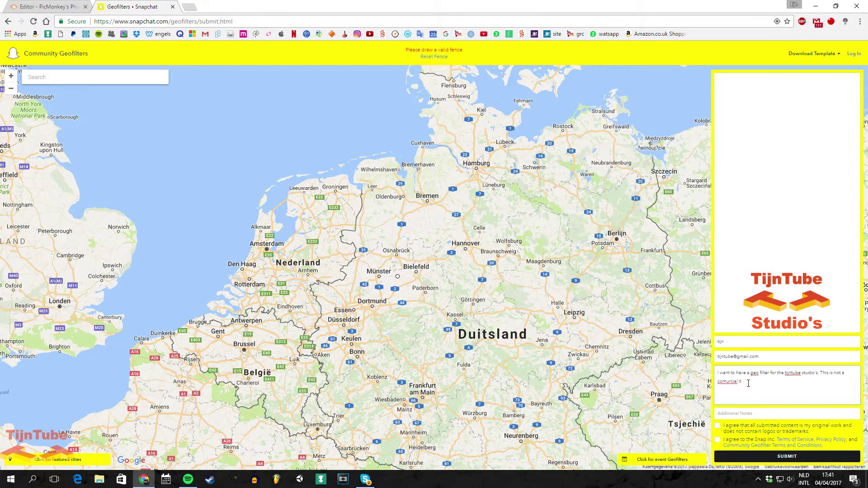
type(" is just a small youtube channel")
Correct the misspellings 'comurcial' to 'commercial' and 'youtube' to 'YouTube'
right_click(730, 381)
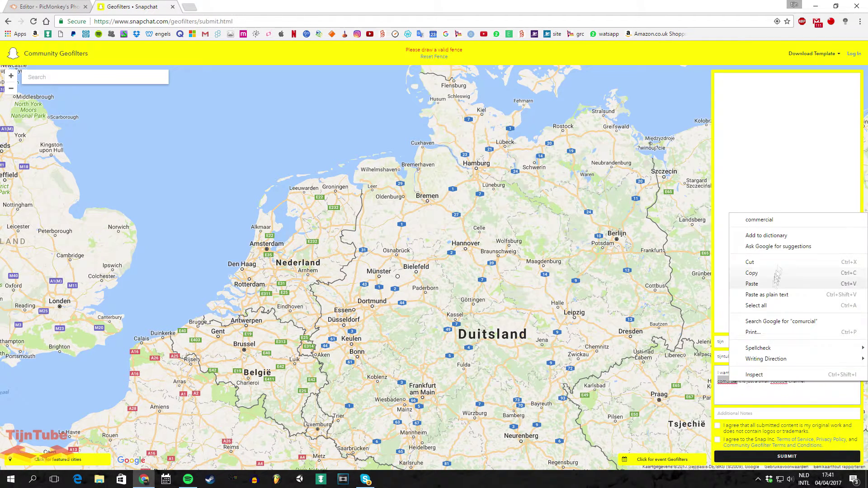
left_click(759, 219)
right_click(779, 381)
left_click(759, 195)
Reset the fence and draw a four-corner geofence around central York
left_click(434, 57)
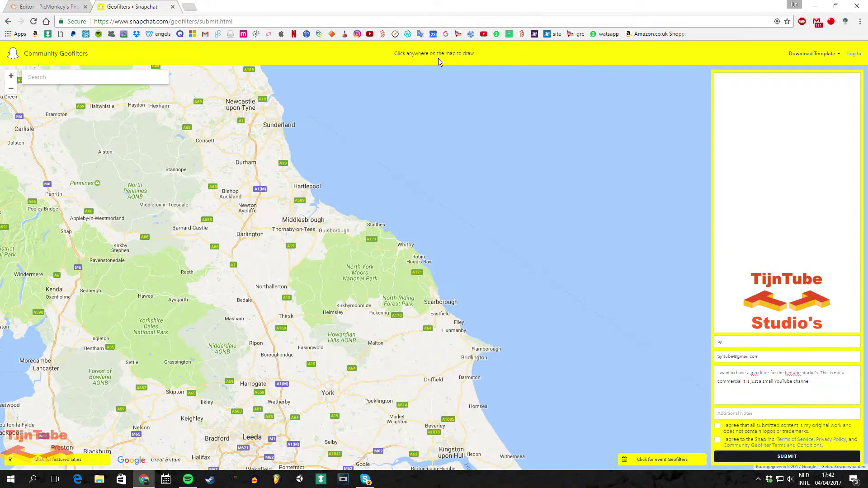
left_click_drag(299, 354, 369, 271)
left_click(391, 293)
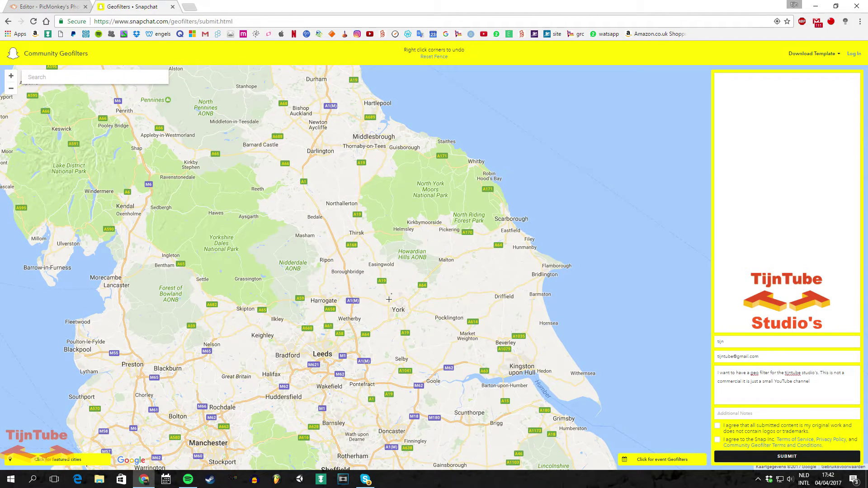
left_click(378, 315)
left_click(406, 326)
left_click(421, 305)
left_click(392, 294)
scroll(414, 316, "up", 2)
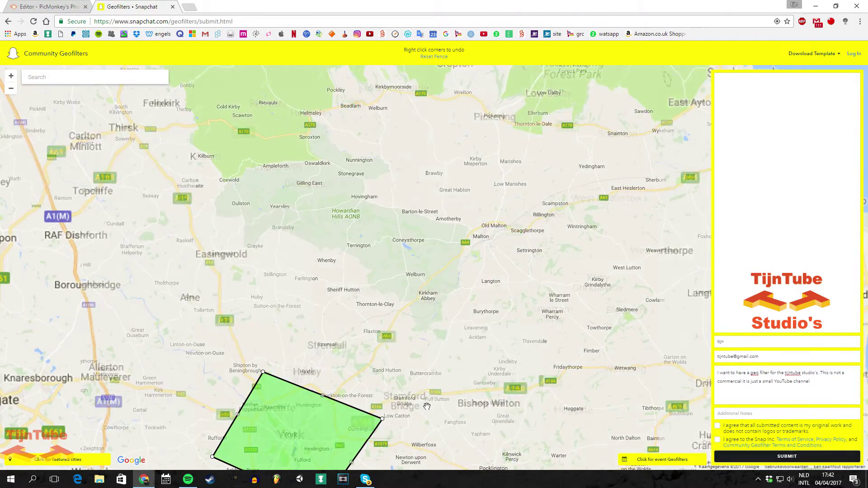
scroll(414, 316, "up", 3)
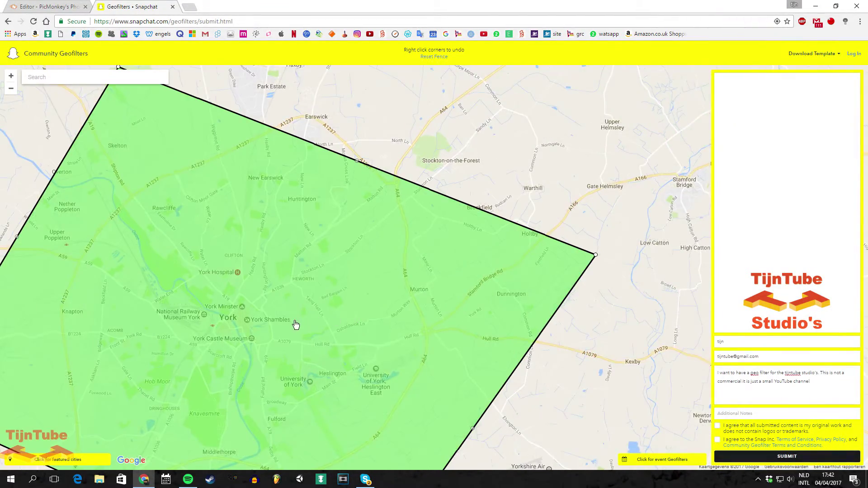
left_click_drag(297, 323, 390, 272)
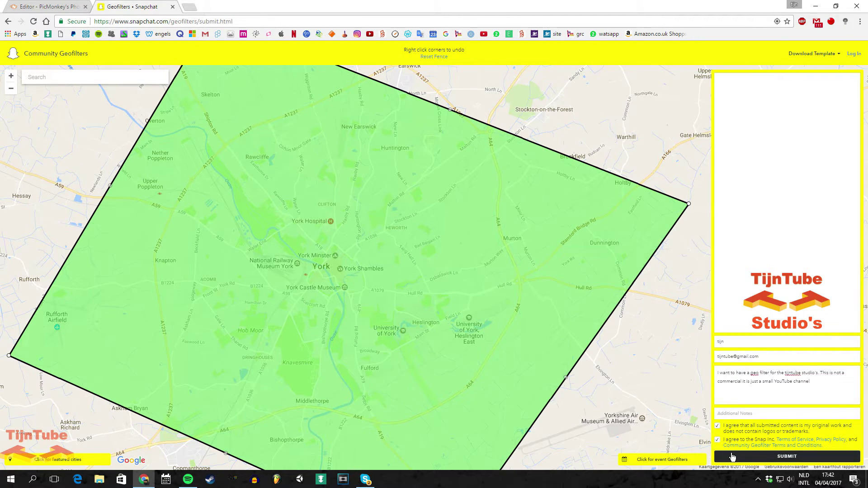
Submit the geofilter, then reload the My Geofilters orders page
left_click(732, 456)
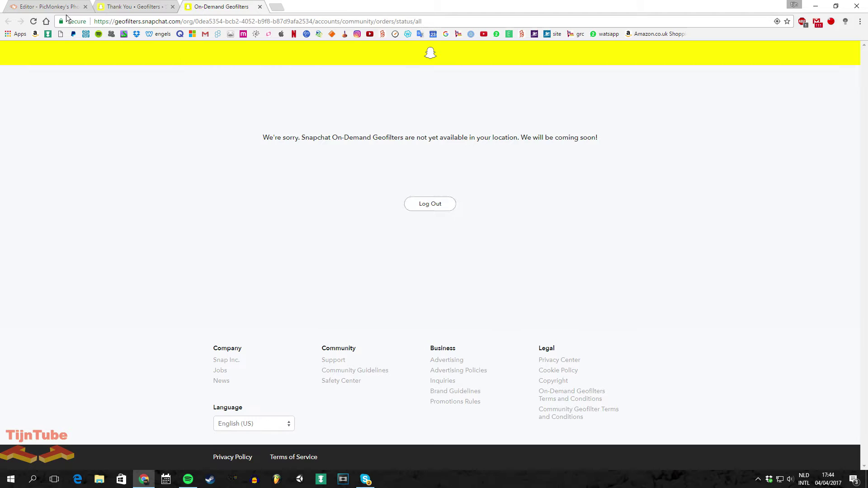
left_click(33, 21)
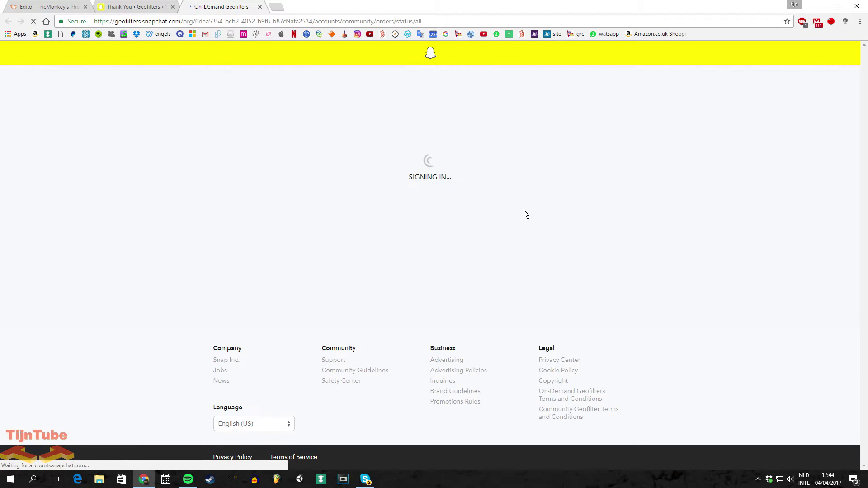